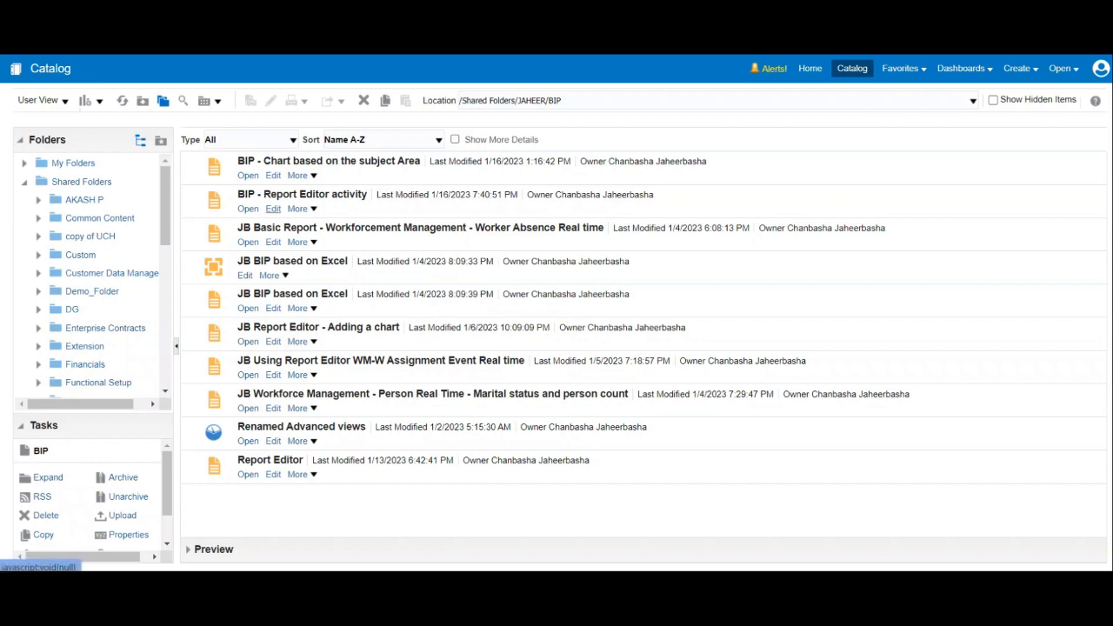
Open the BIP - Report Editor activity report for editing and add a new blank layout to it.
click(273, 209)
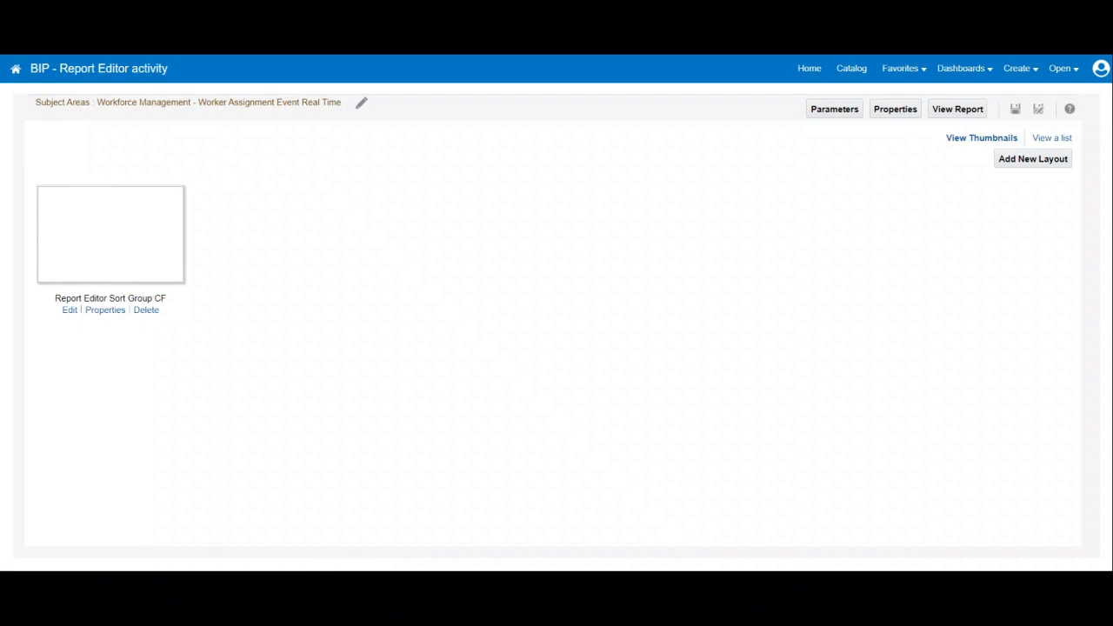
click(1033, 159)
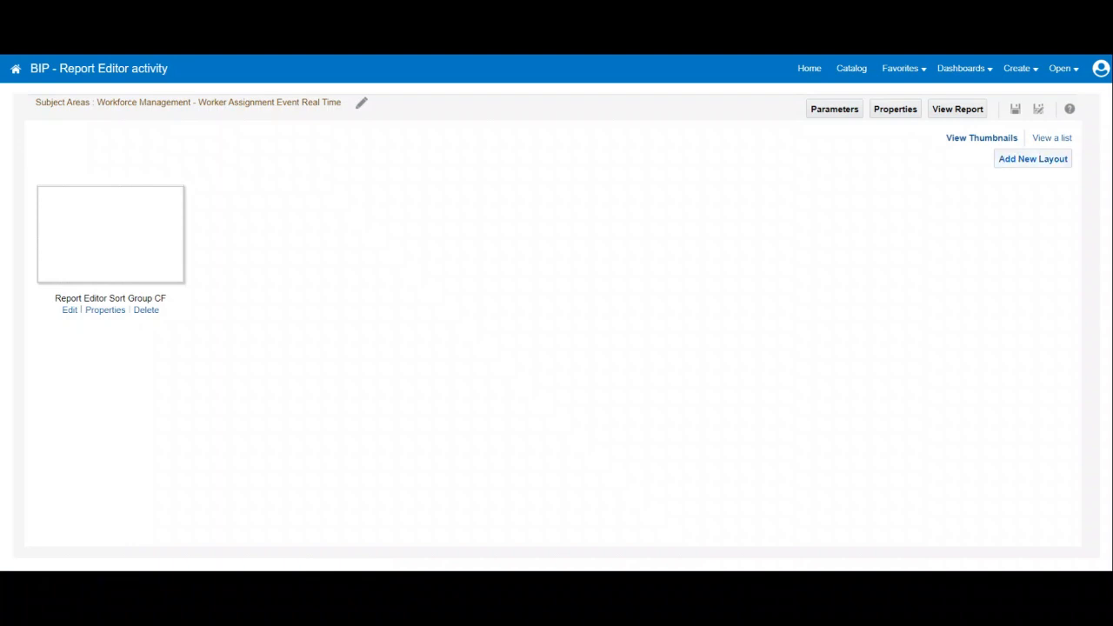
click(1033, 159)
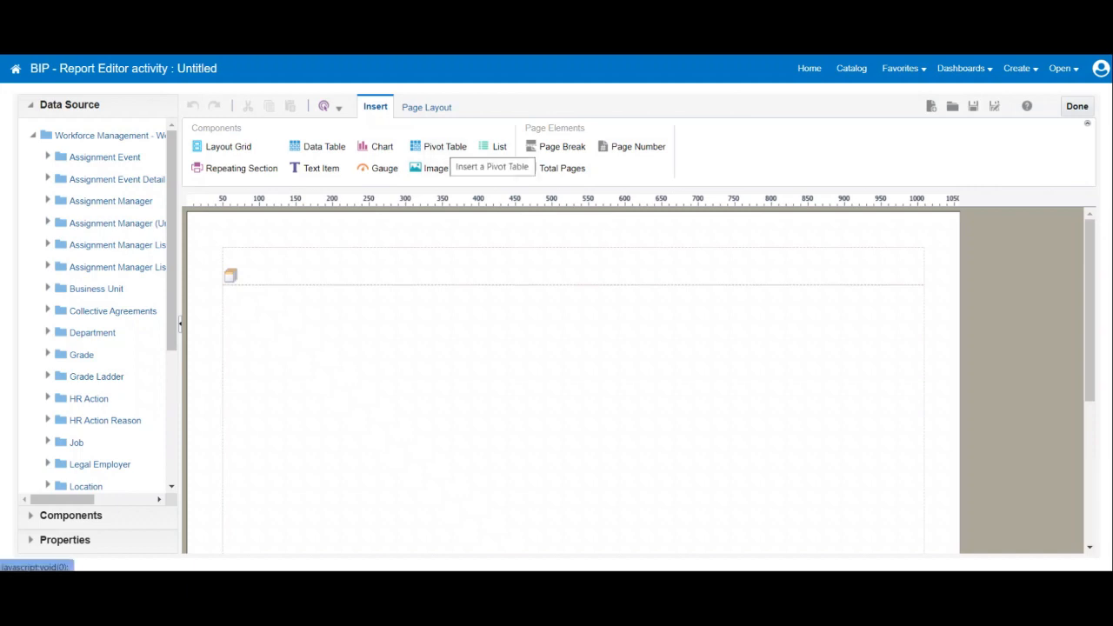
Insert a pivot table at the start of the layout body and place Country from the Location folder in its rows.
drag(444, 146, 261, 300)
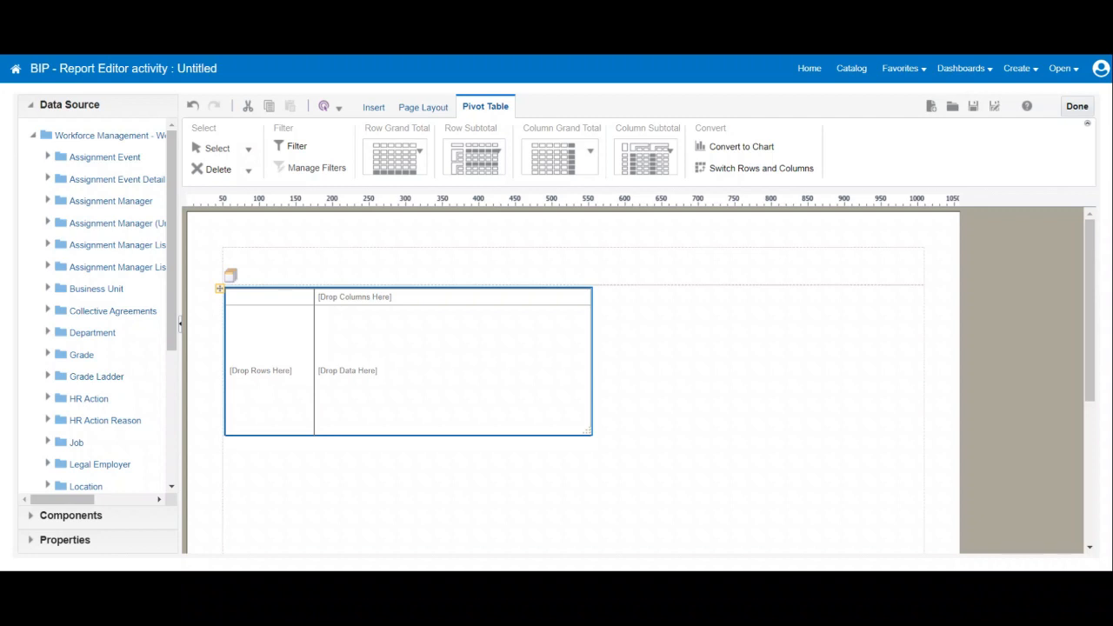
scroll(96, 304, down, 5)
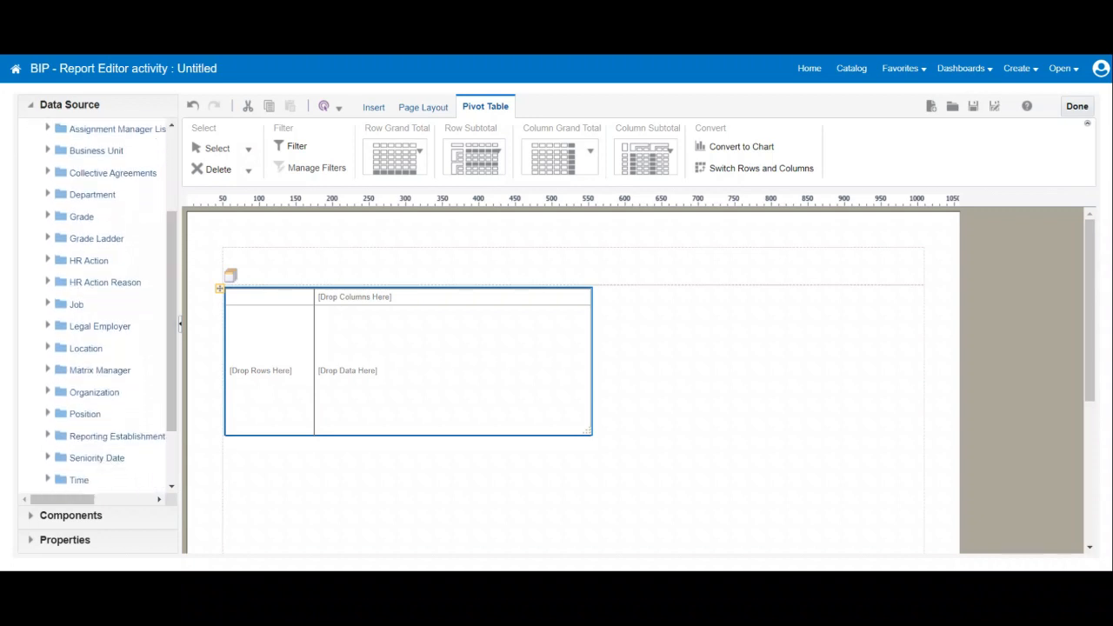
click(48, 347)
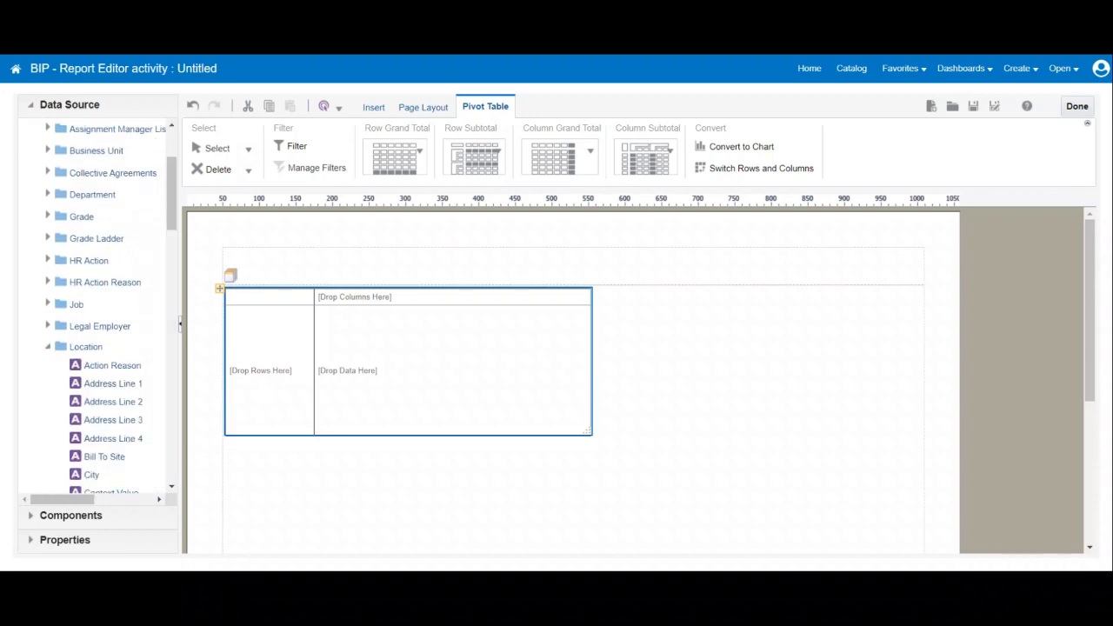
scroll(95, 304, down, 10)
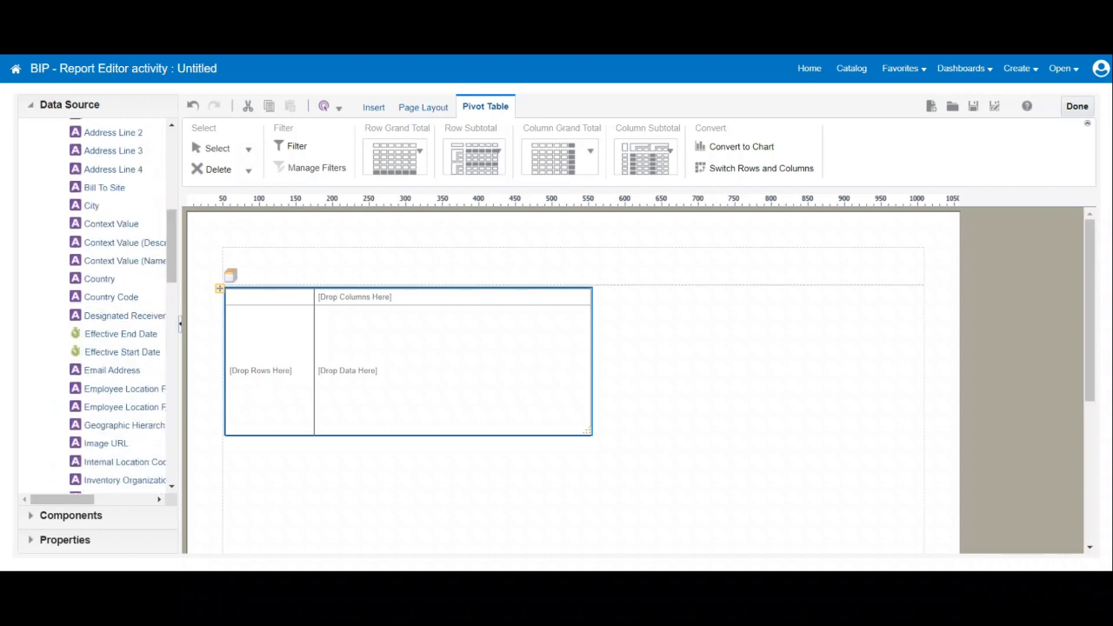
drag(99, 278, 250, 340)
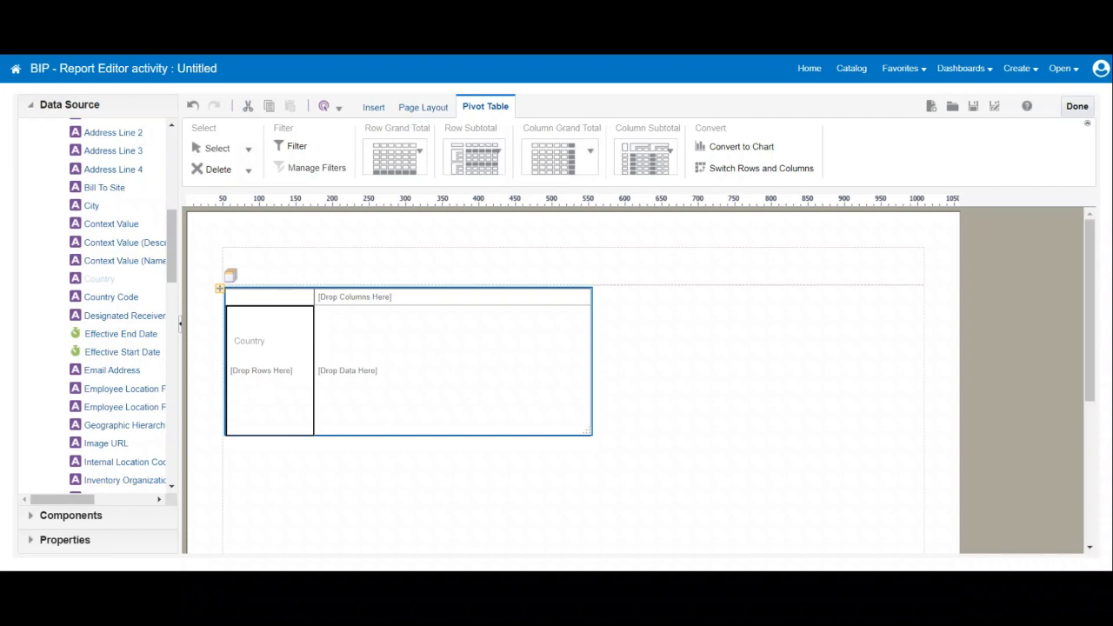
drag(249, 341, 249, 341)
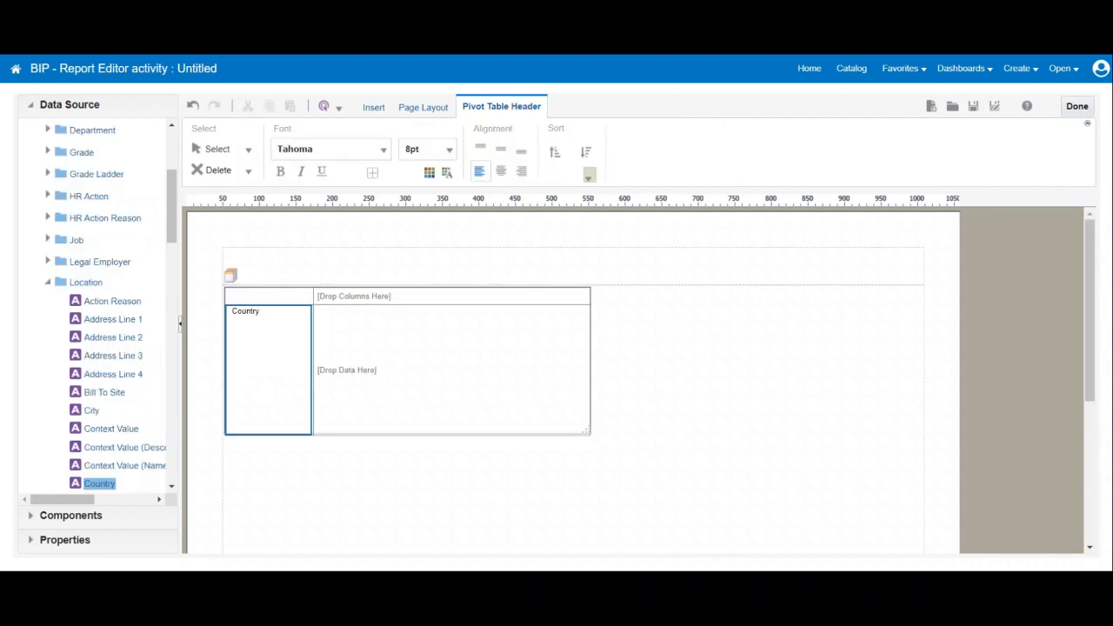
Place Marital Status from the Worker folder in the pivot table's columns.
click(48, 283)
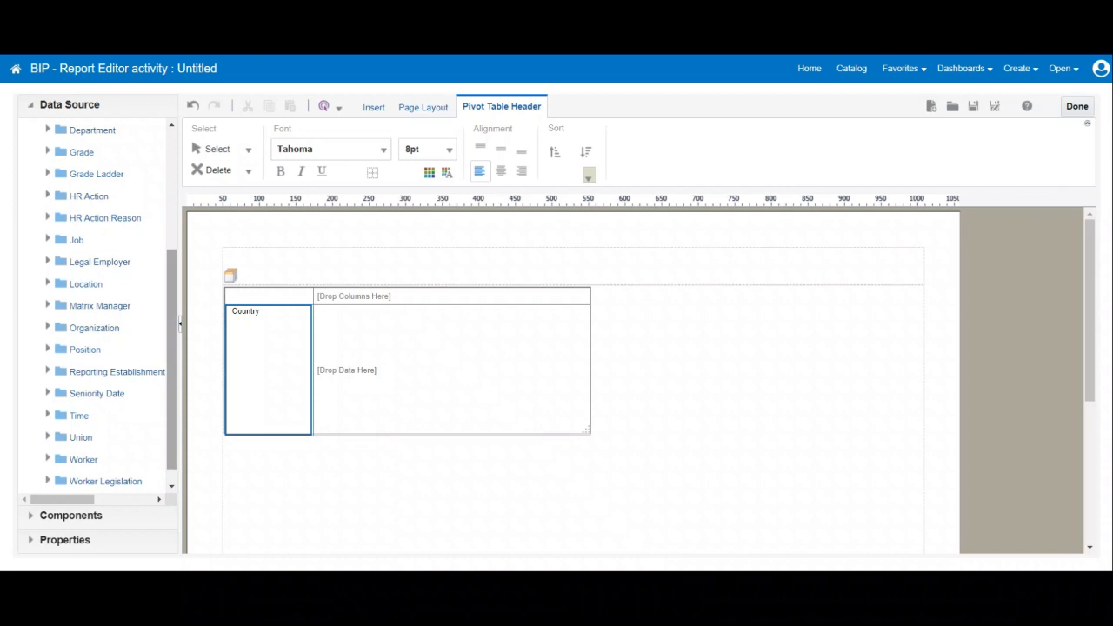
drag(172, 366, 171, 379)
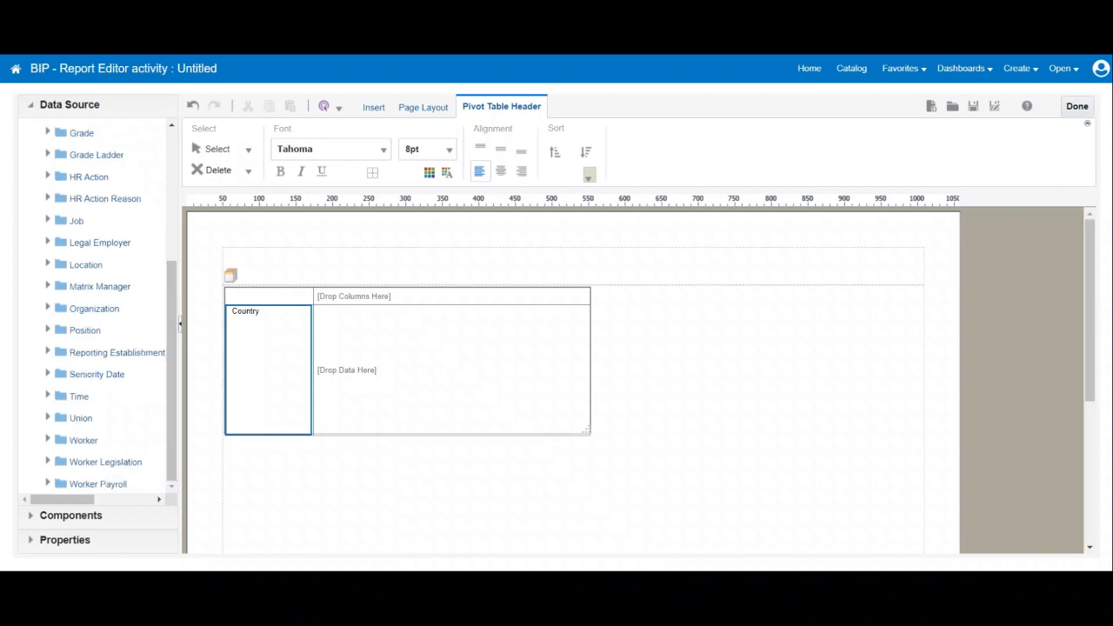
click(48, 439)
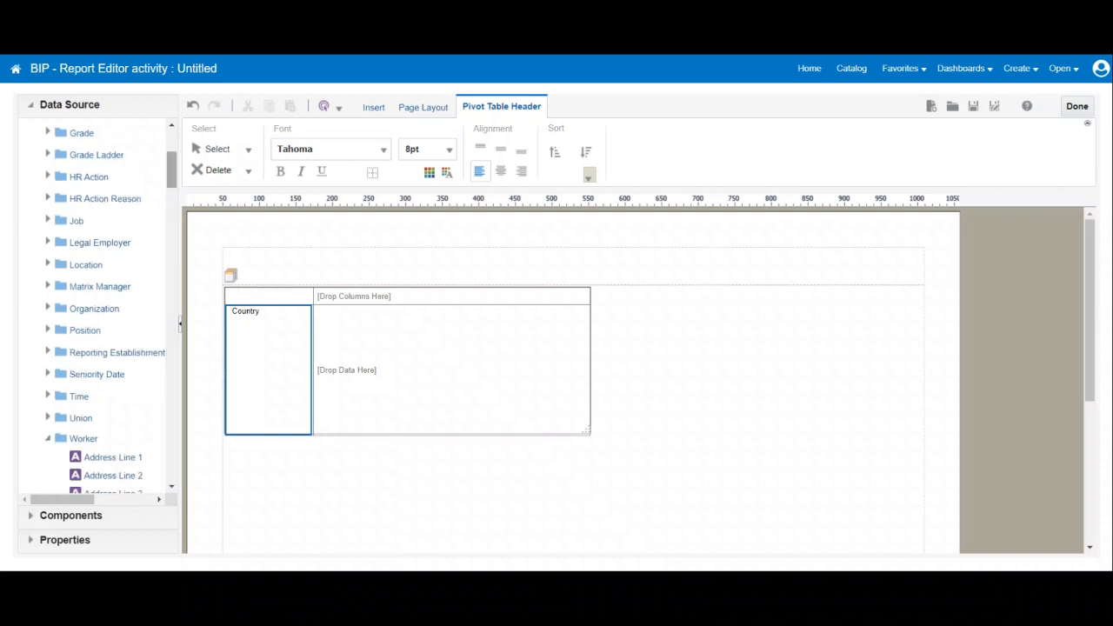
drag(171, 170, 171, 270)
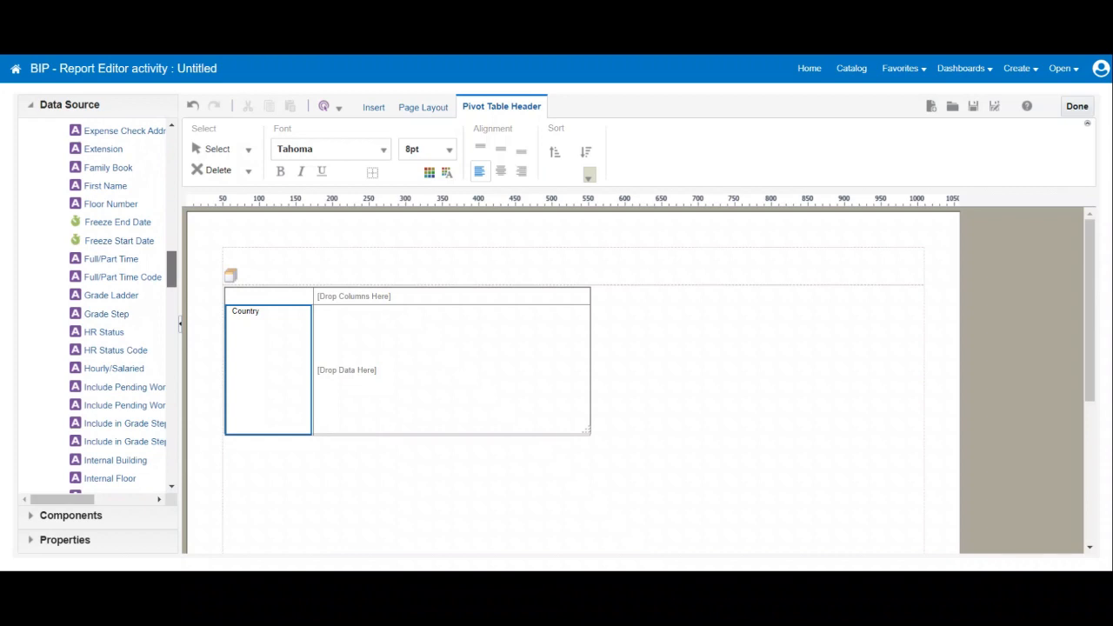
drag(172, 270, 172, 317)
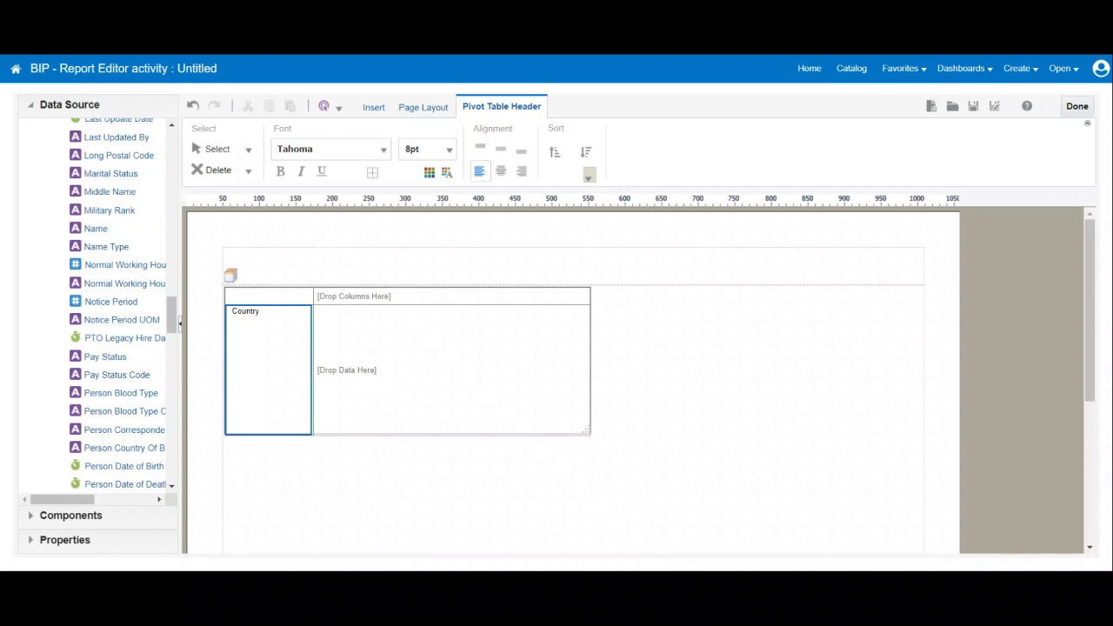
drag(110, 173, 340, 295)
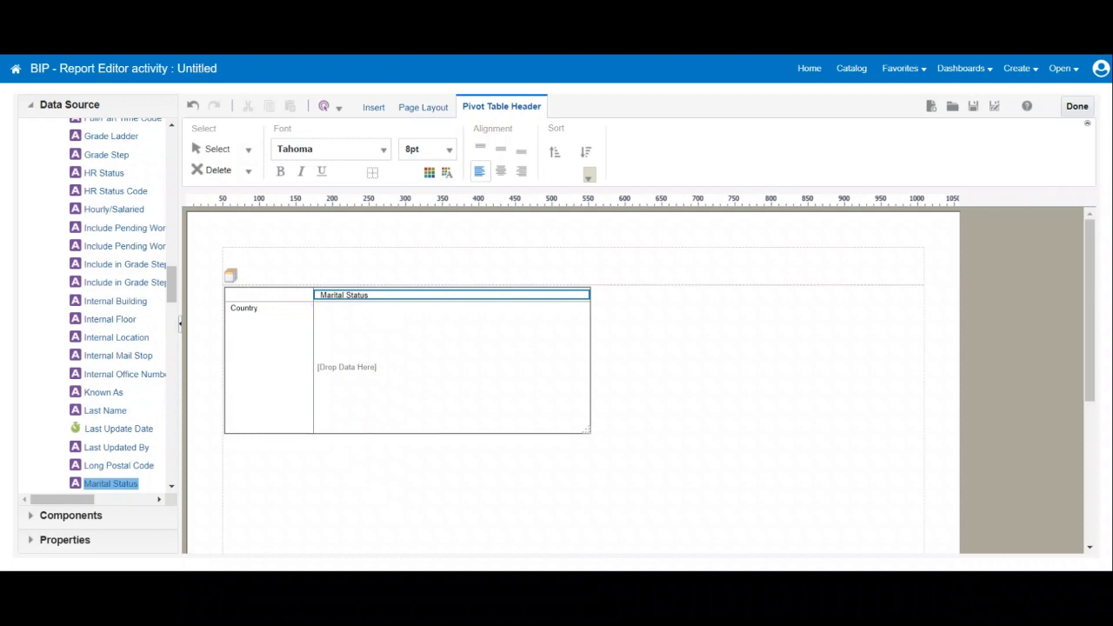
Place # Of Hires from the Assignment Event folder in the pivot table's data area.
drag(172, 285, 171, 146)
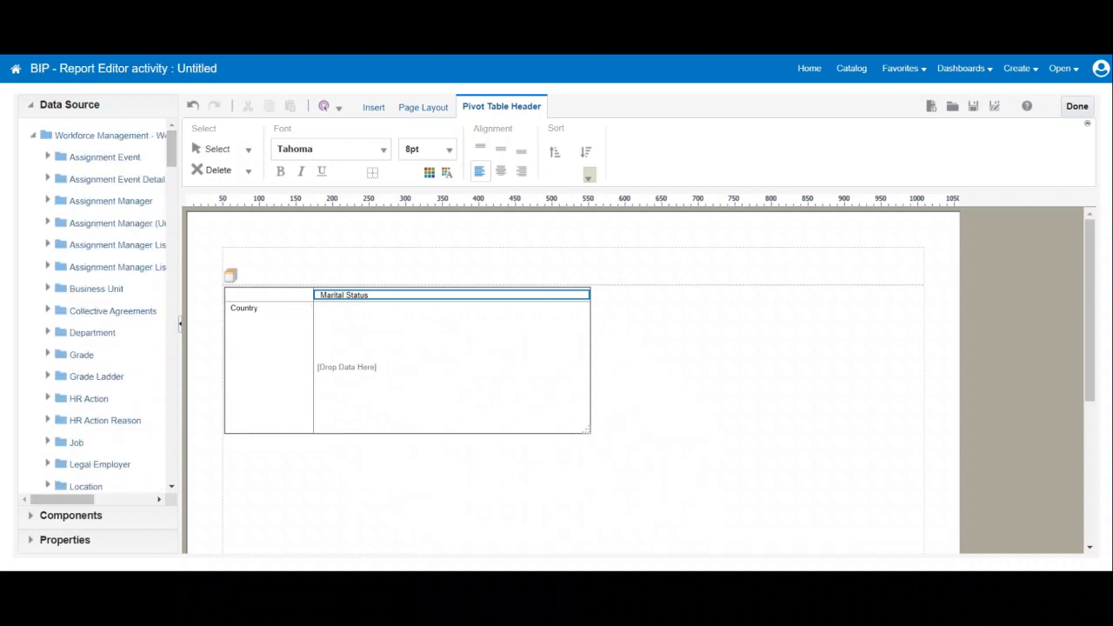
click(48, 157)
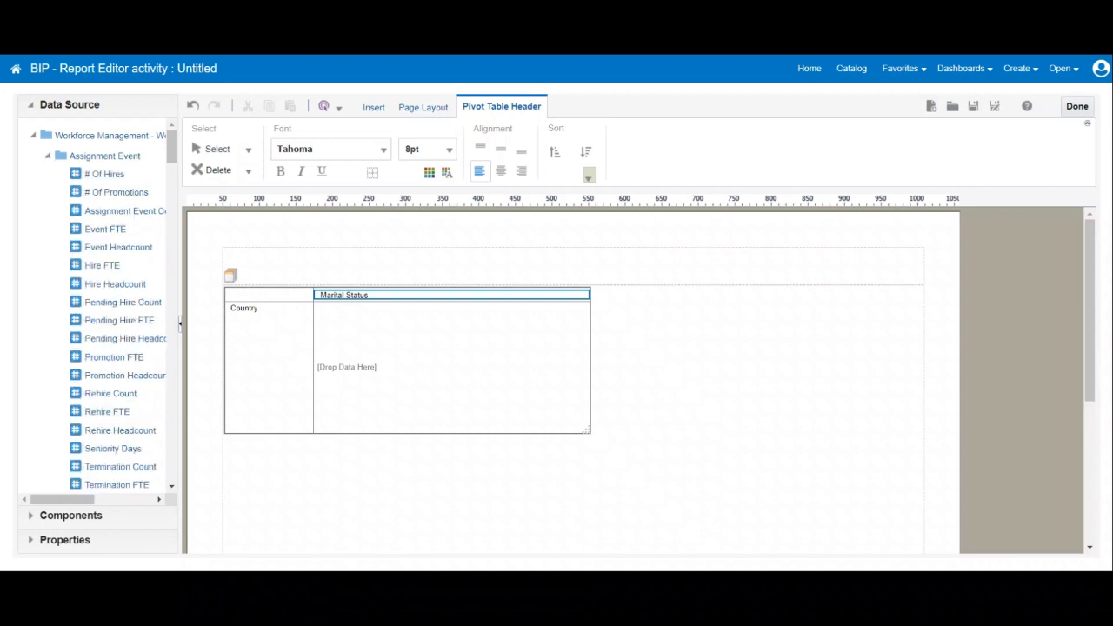
drag(103, 174, 325, 323)
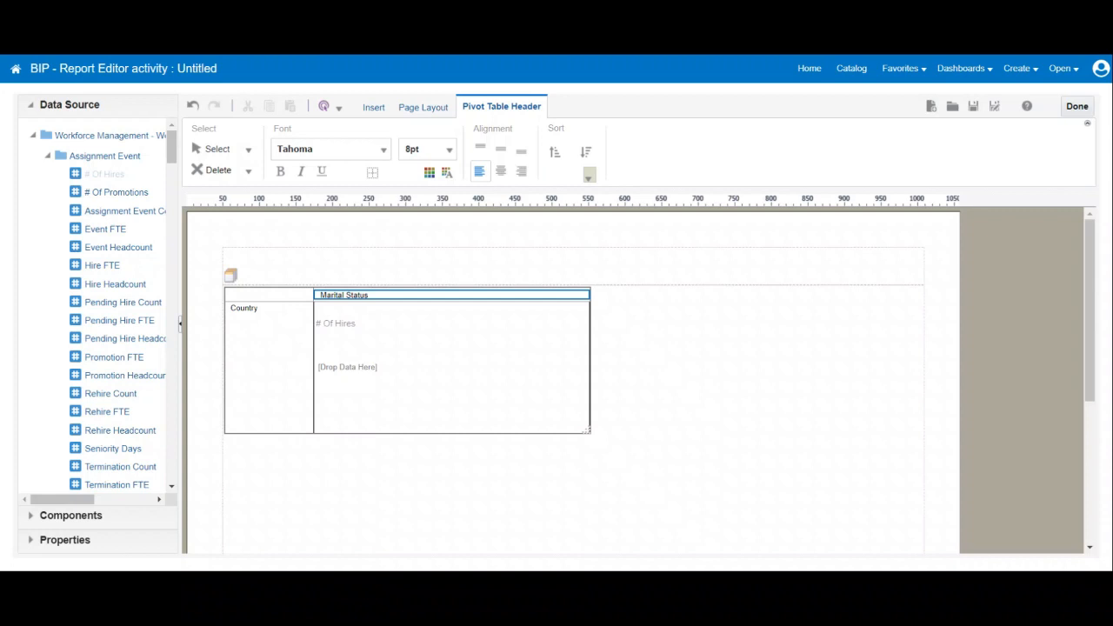
drag(335, 324, 348, 366)
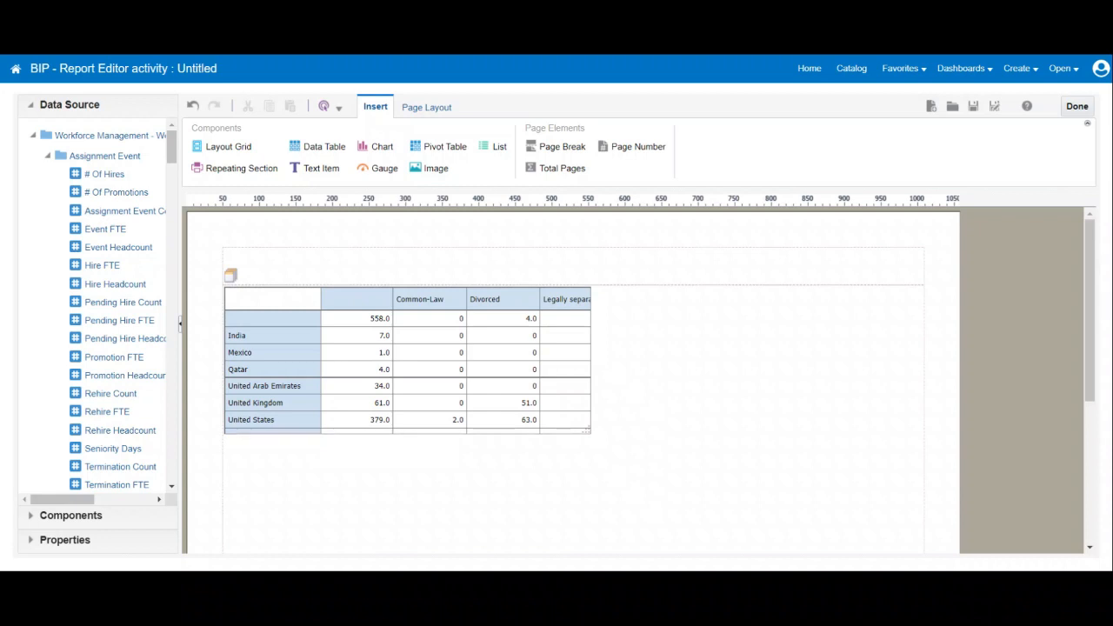
Enlarge the pivot table frame to span nearly the full width between the page margins.
click(586, 430)
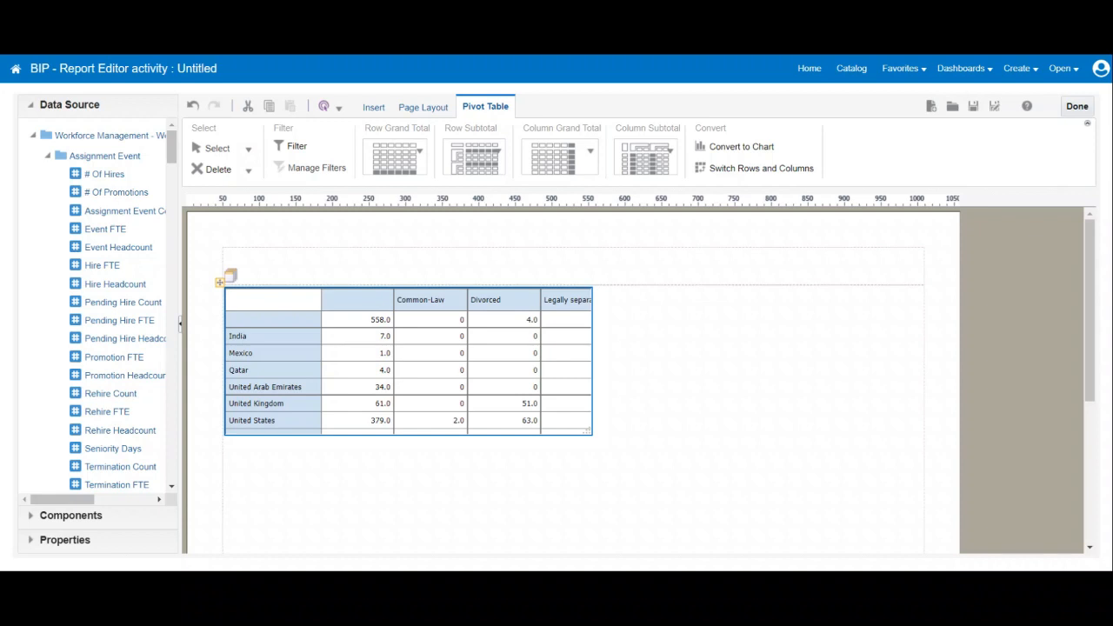
drag(588, 431, 913, 544)
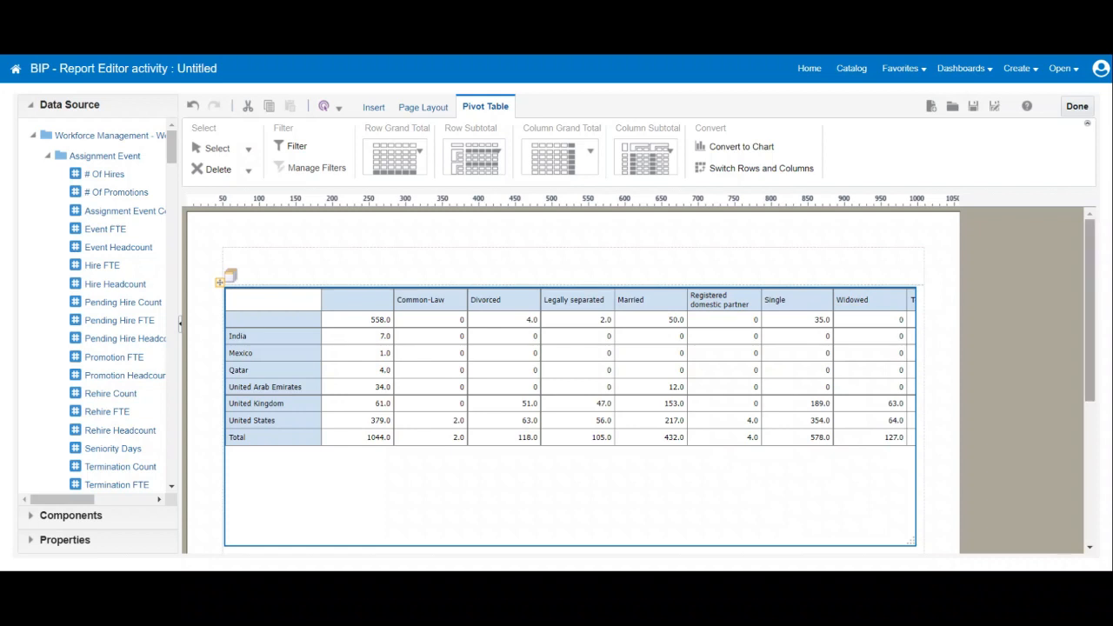
mouse_move(1090, 304)
mouse_down()
mouse_move(1089, 369)
mouse_move(1089, 304)
mouse_up()
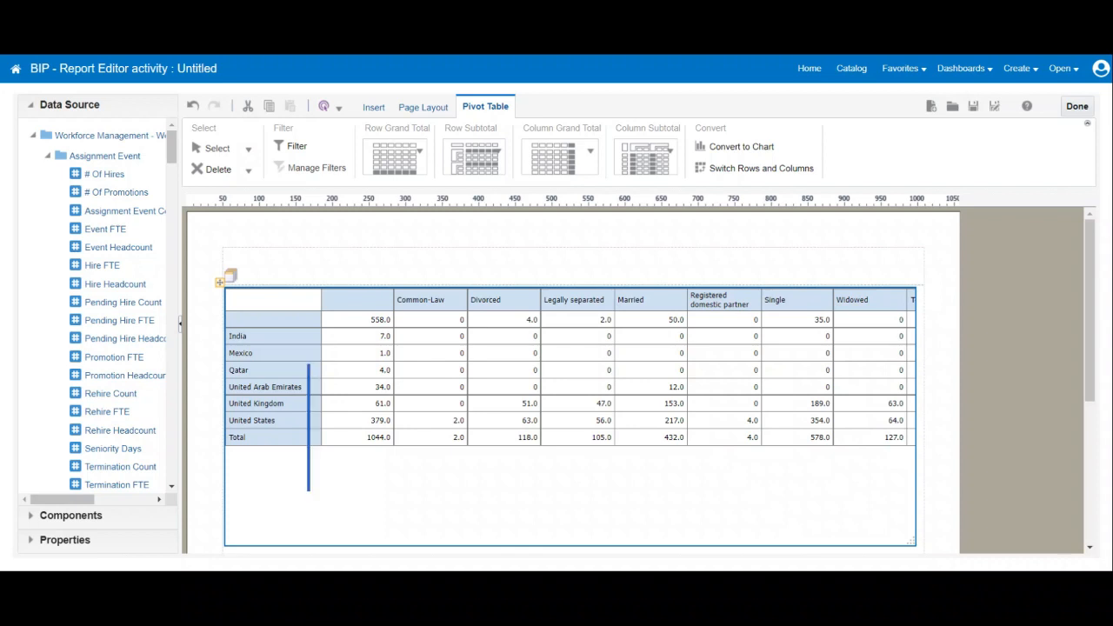
Narrow the # Of Hires data columns and stretch the pivot table frame to the page margin so every column including Total fits.
click(421, 300)
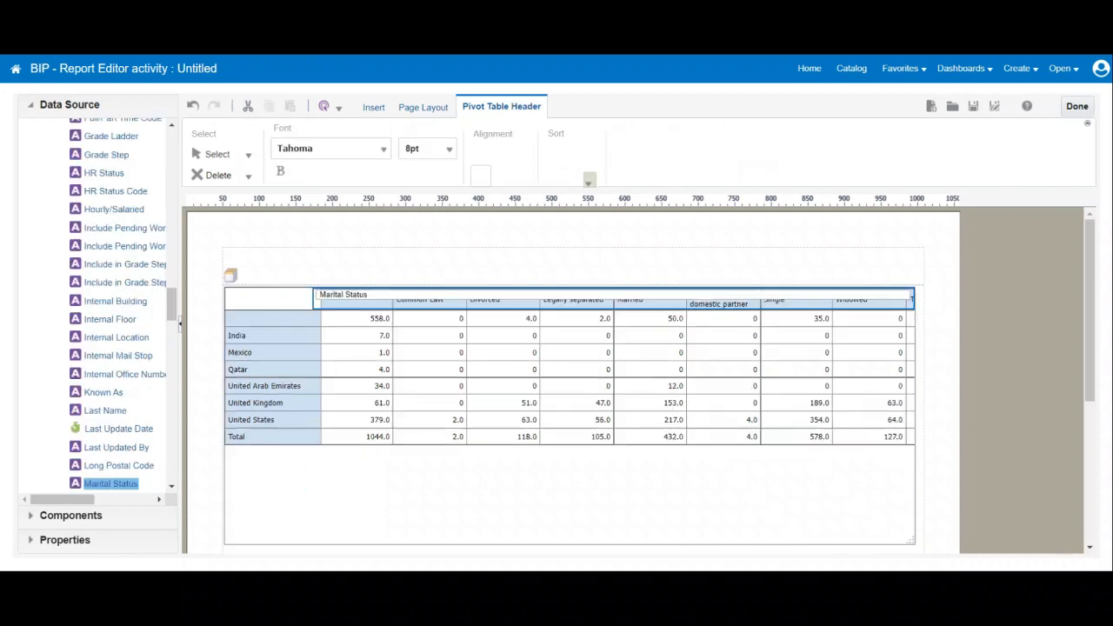
click(355, 369)
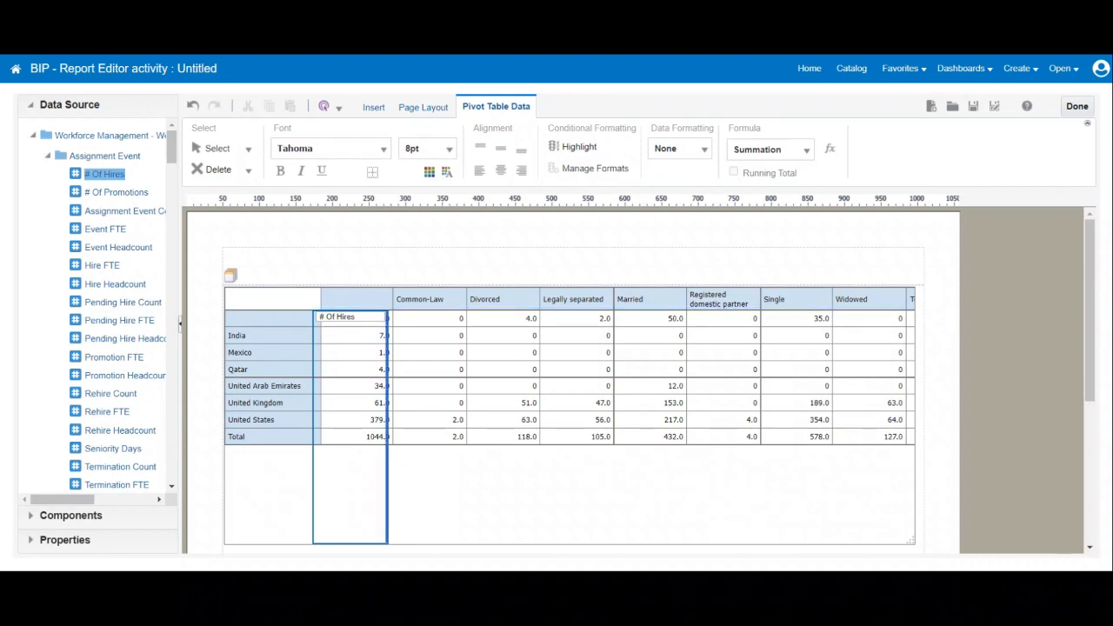
drag(388, 331, 365, 329)
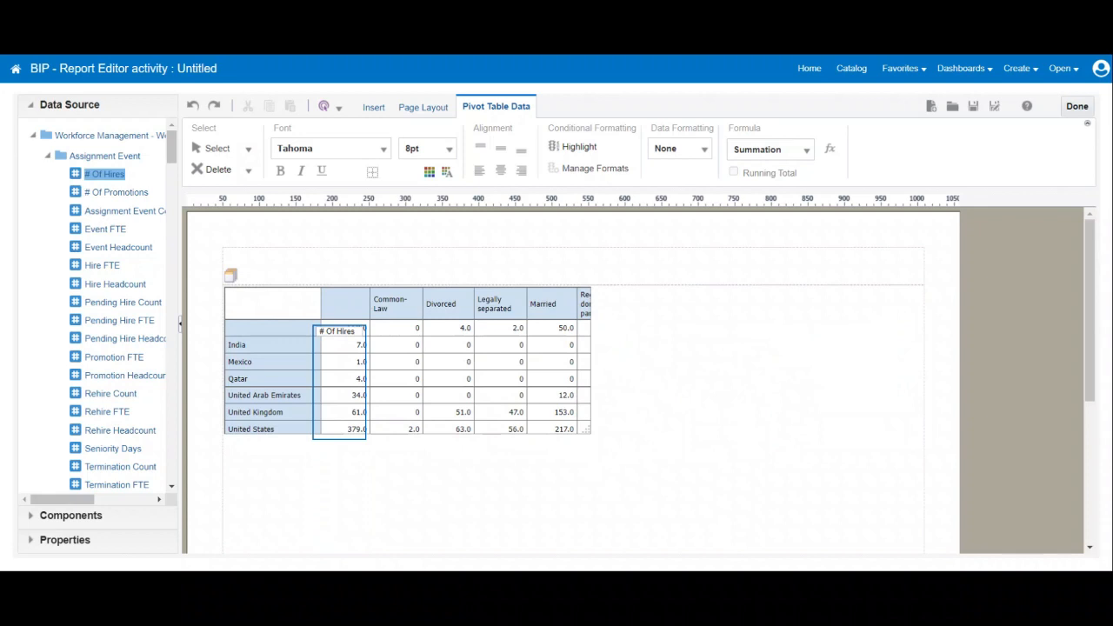
drag(587, 430, 917, 523)
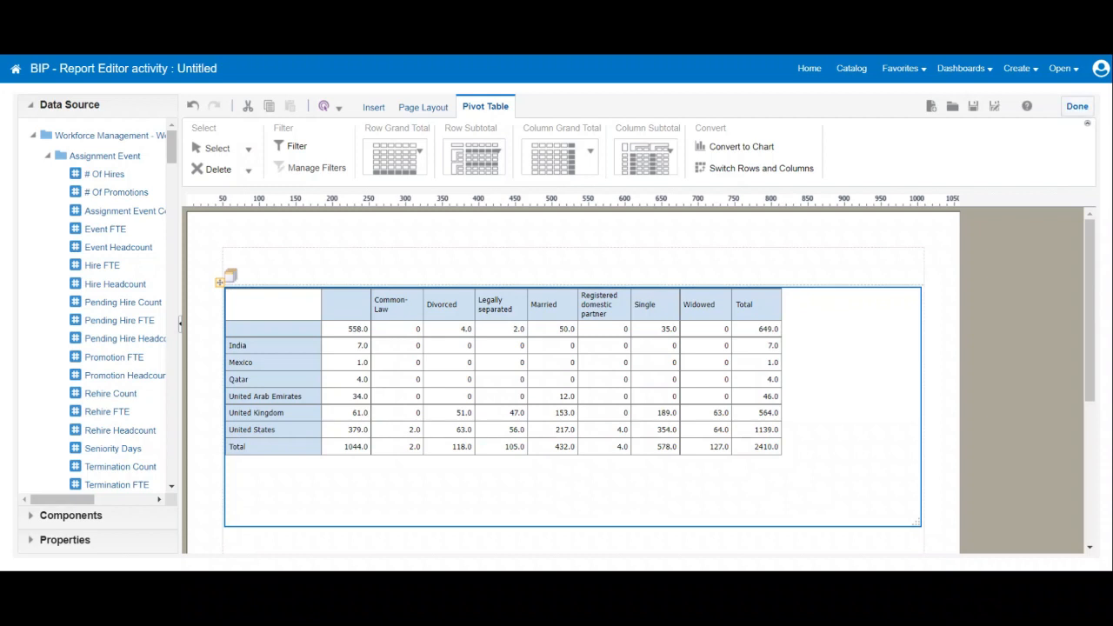
Leave the layout editor without saving and check the report output before returning to the catalog.
click(1077, 107)
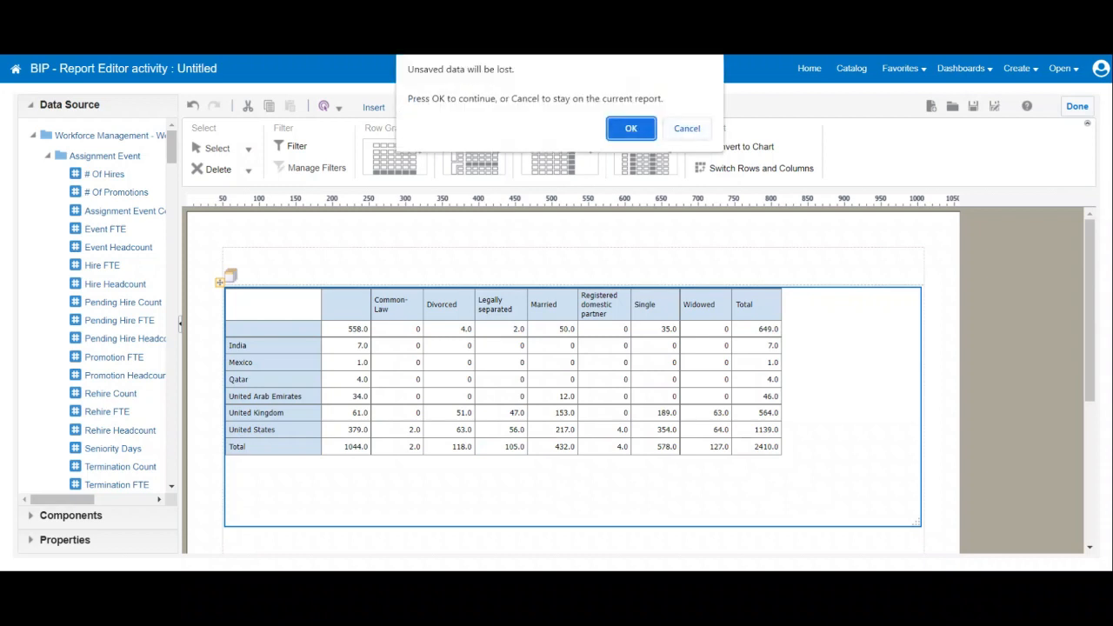
click(637, 129)
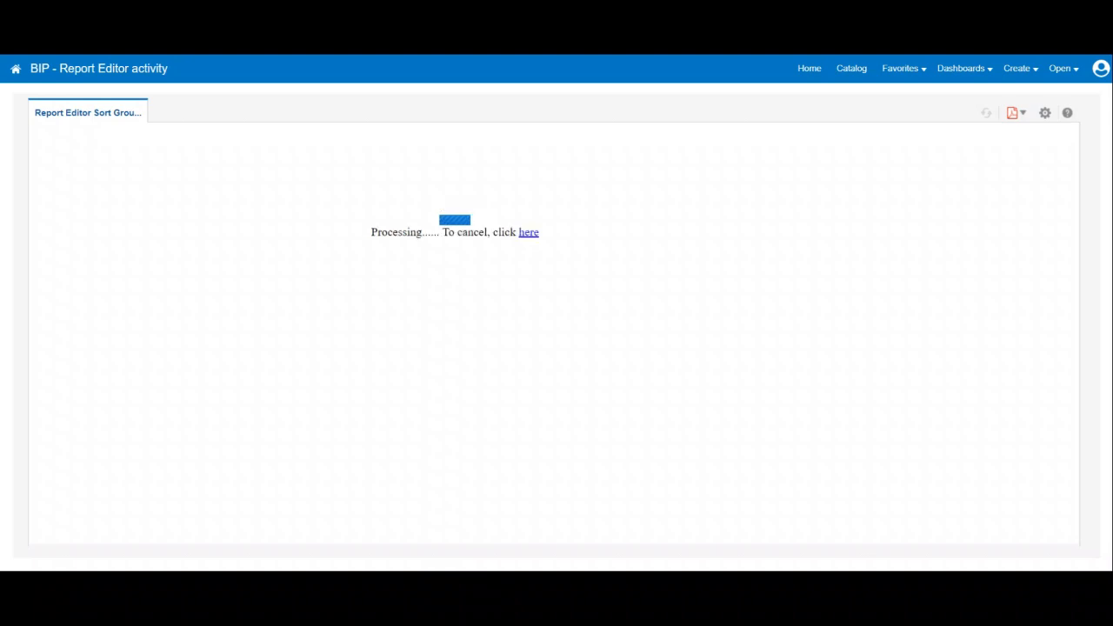
mouse_move(839, 588)
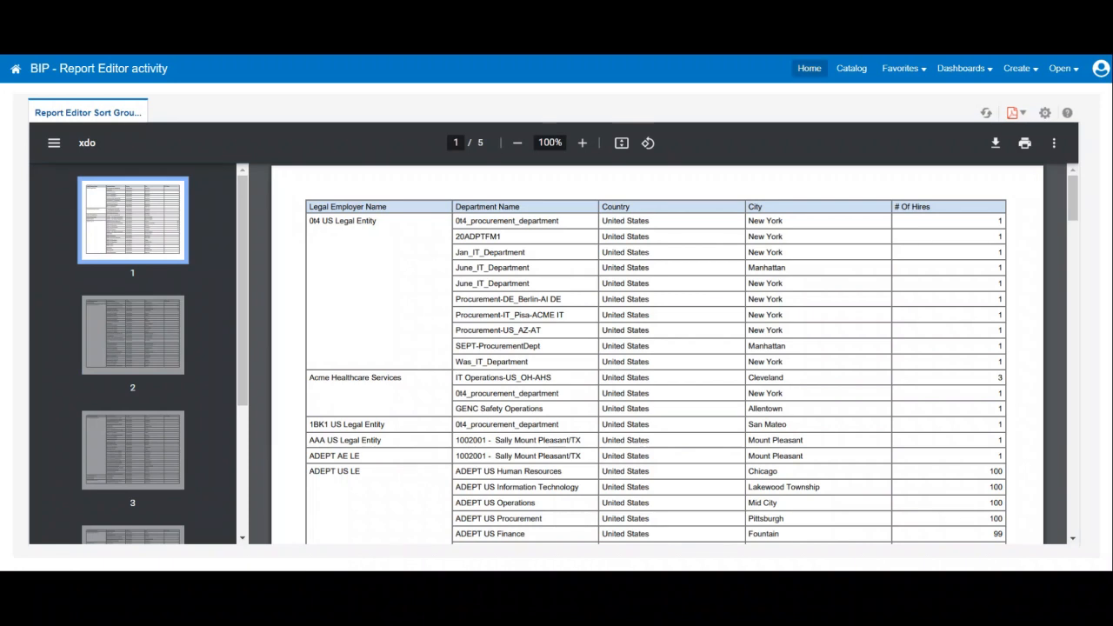
click(852, 69)
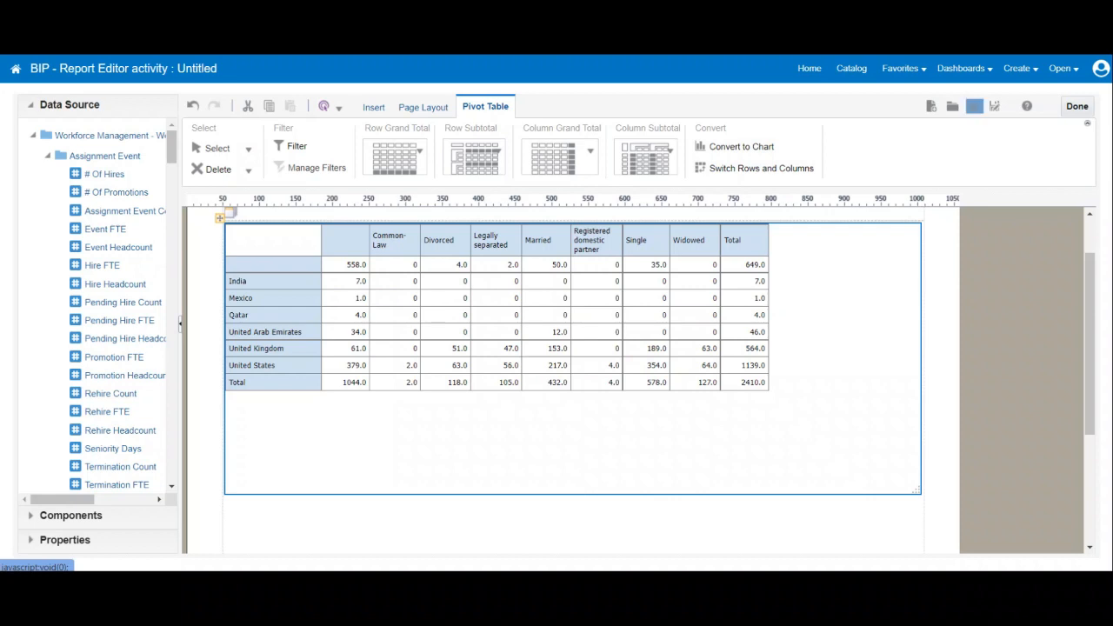
Save the pivot table layout as "Pivoting Functionality Layout" with the English (United States) locale.
click(974, 105)
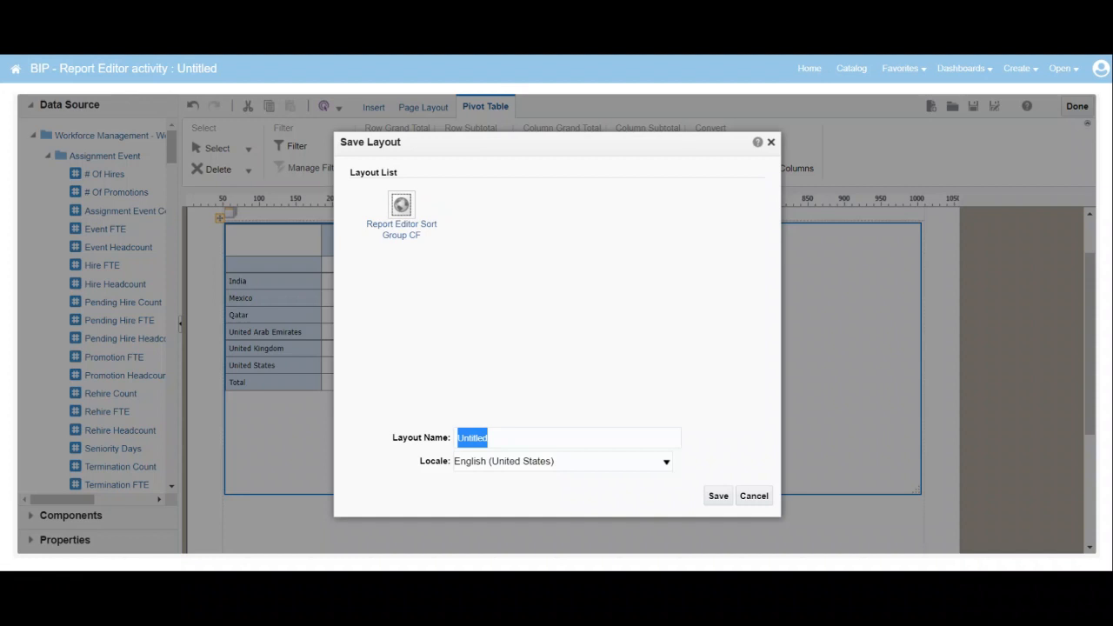
text(Pivoting Function)
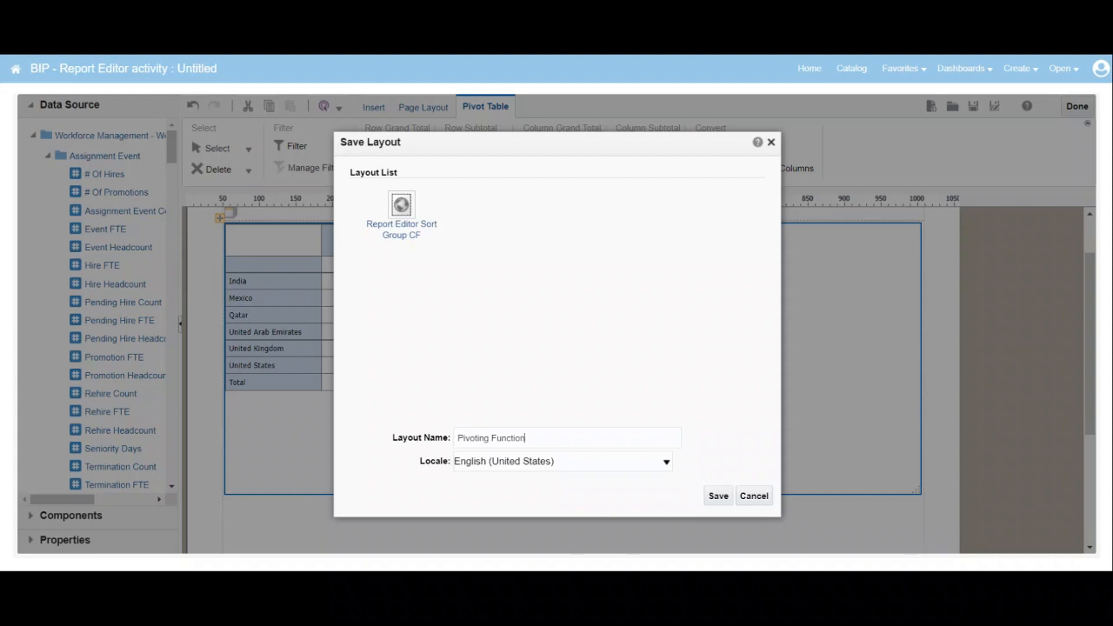
text(ality Layout)
click(719, 496)
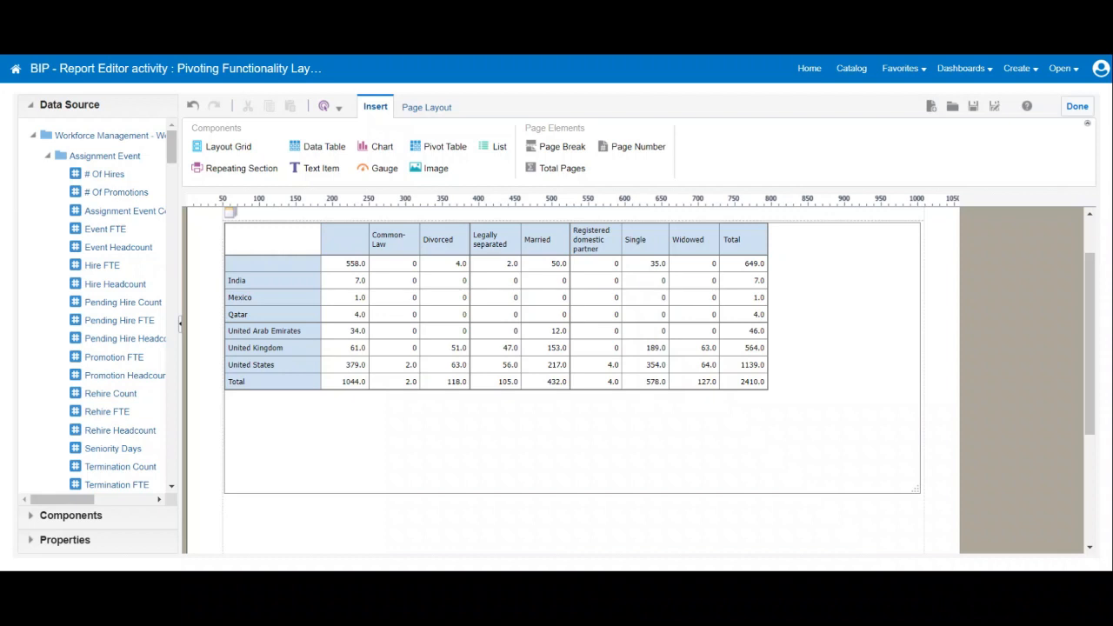
Finish editing the layout and view the report output in the Pivoting Functionality Layout.
click(1077, 106)
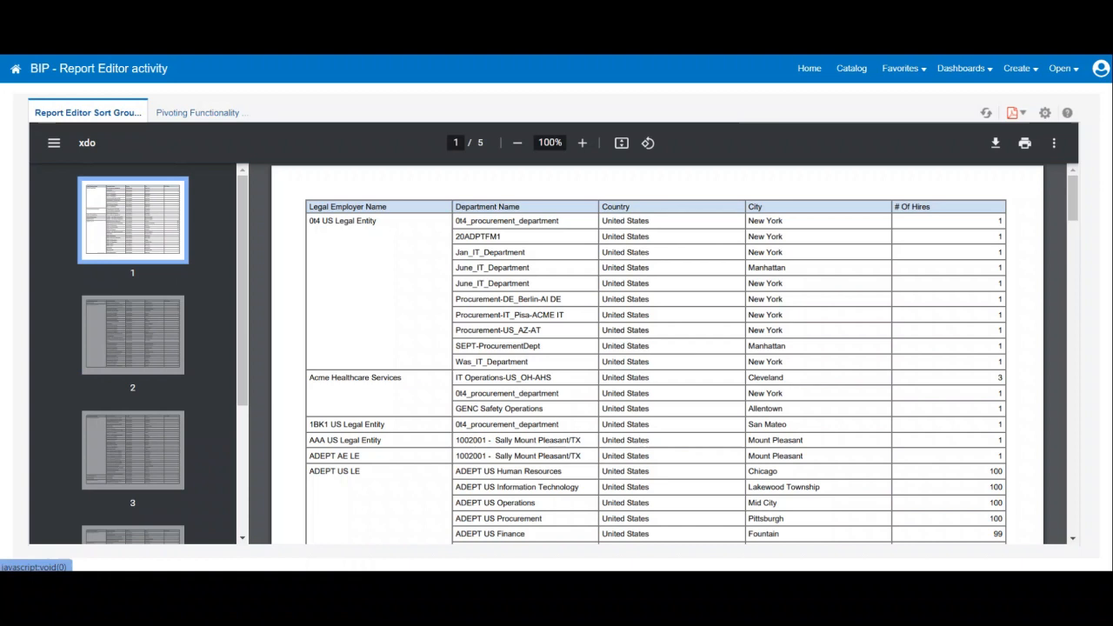
click(199, 113)
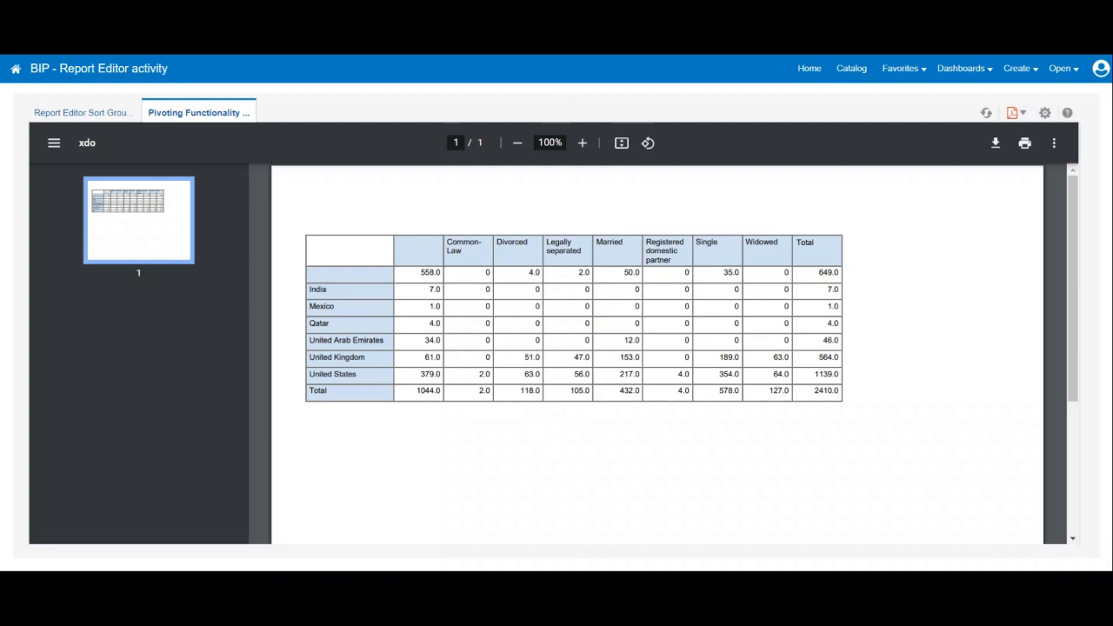
mouse_move(840, 588)
click(917, 520)
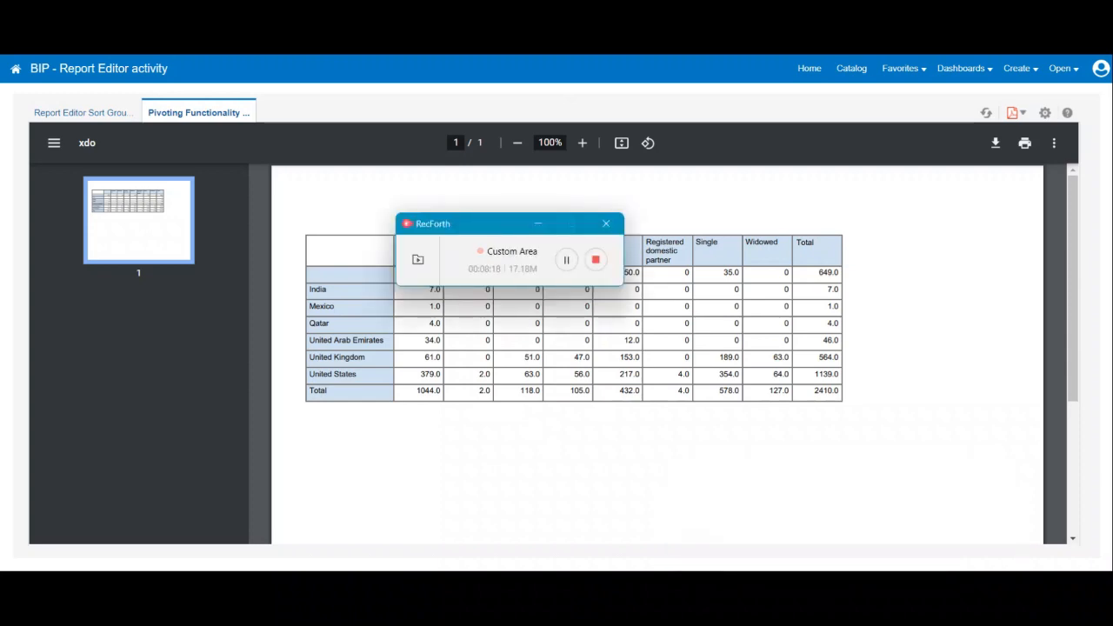